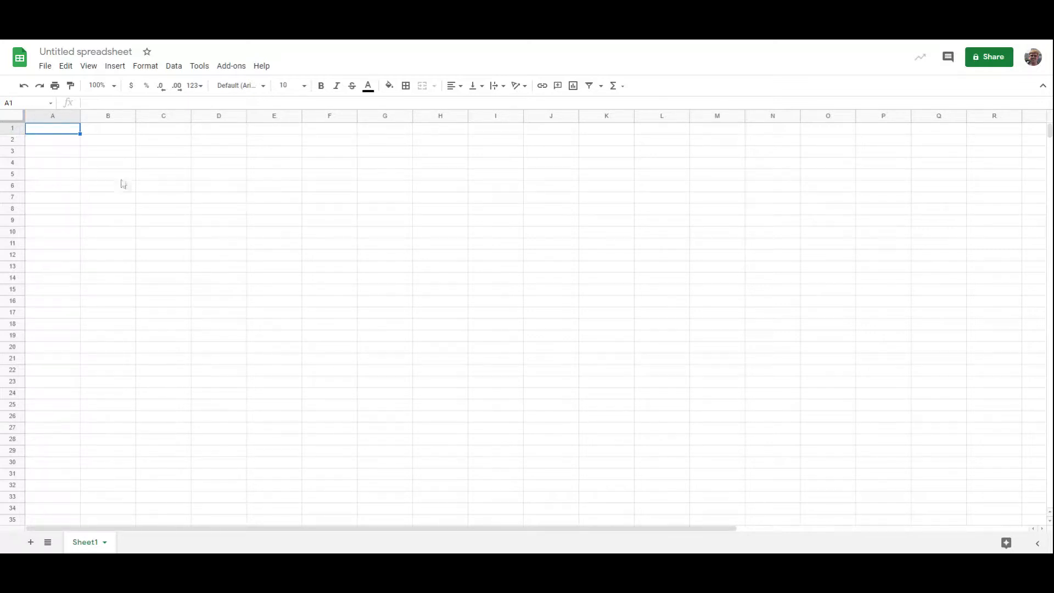
# Set the width of columns A through H to 50 pixels.
pyautogui.click(168, 204)
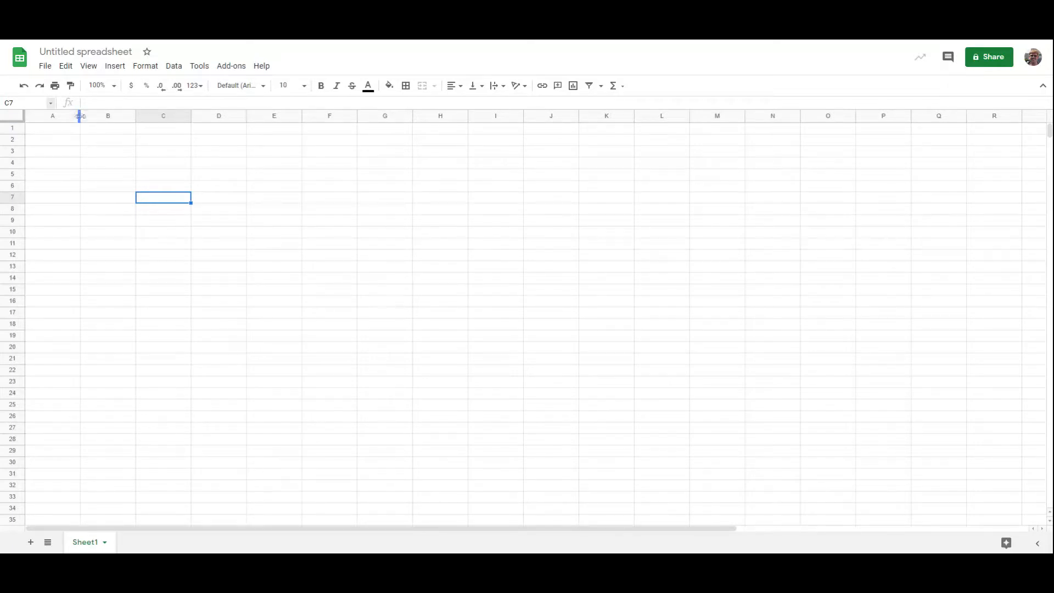
pyautogui.moveTo(80, 116)
pyautogui.mouseDown()
pyautogui.moveTo(109, 115)
pyautogui.moveTo(65, 116)
pyautogui.mouseUp()
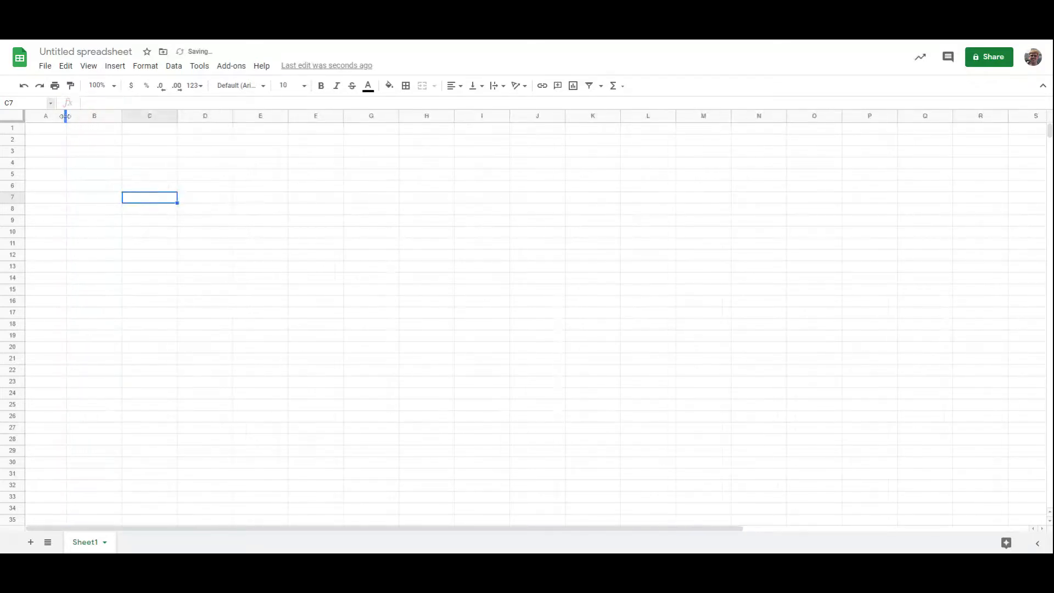
pyautogui.moveTo(53, 117); pyautogui.dragTo(420, 115)
pyautogui.rightClick(421, 115)
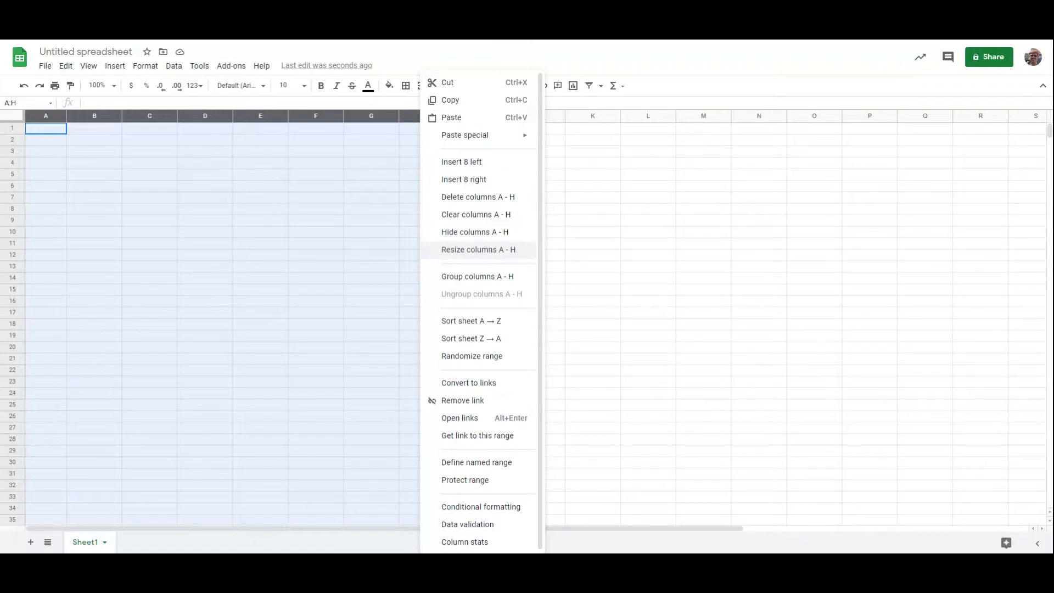
pyautogui.click(487, 250)
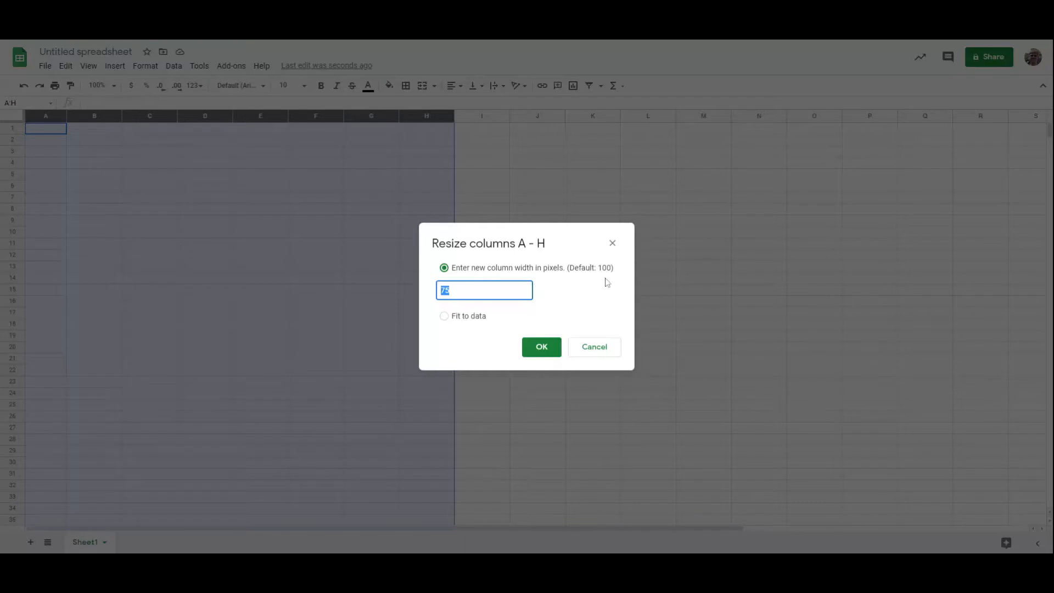
pyautogui.write('50')
pyautogui.click(543, 346)
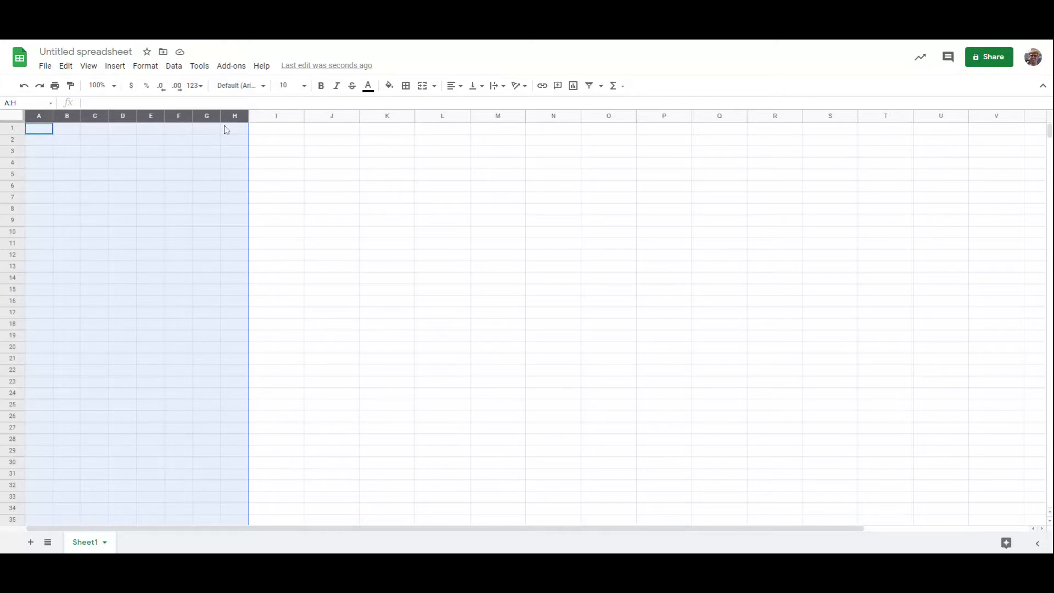
# Delete columns I through Q from the sheet.
pyautogui.click(268, 163)
pyautogui.click(233, 141)
pyautogui.moveTo(273, 117); pyautogui.dragTo(714, 112)
pyautogui.rightClick(713, 112)
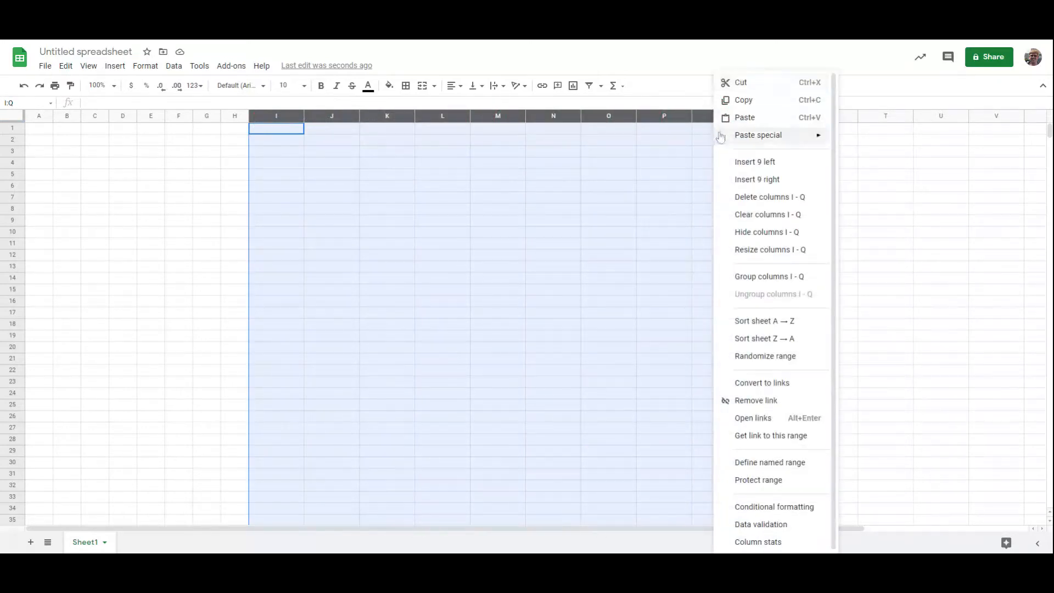
pyautogui.click(781, 198)
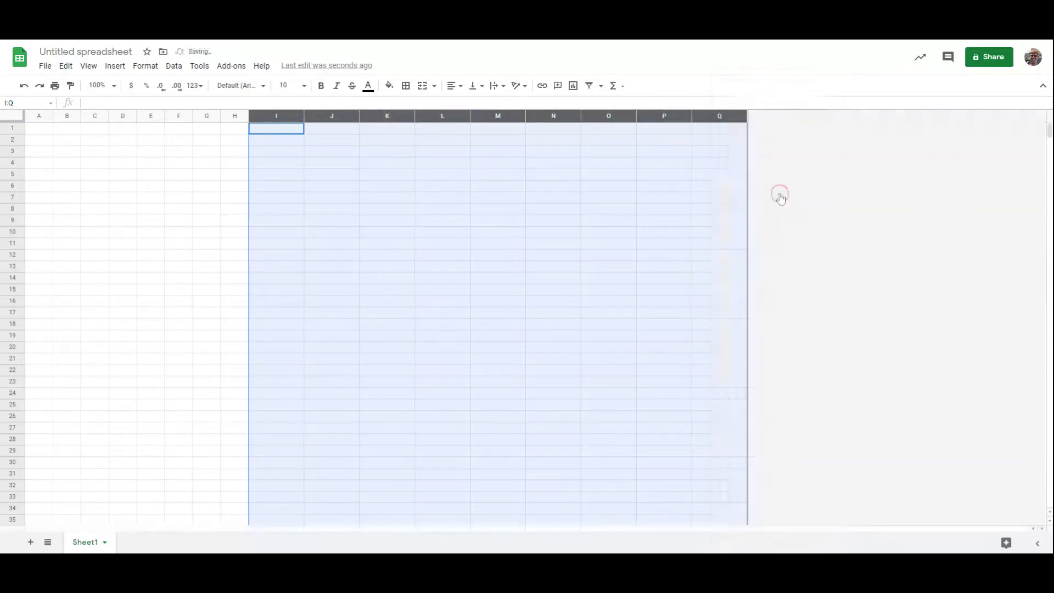
pyautogui.click(780, 193)
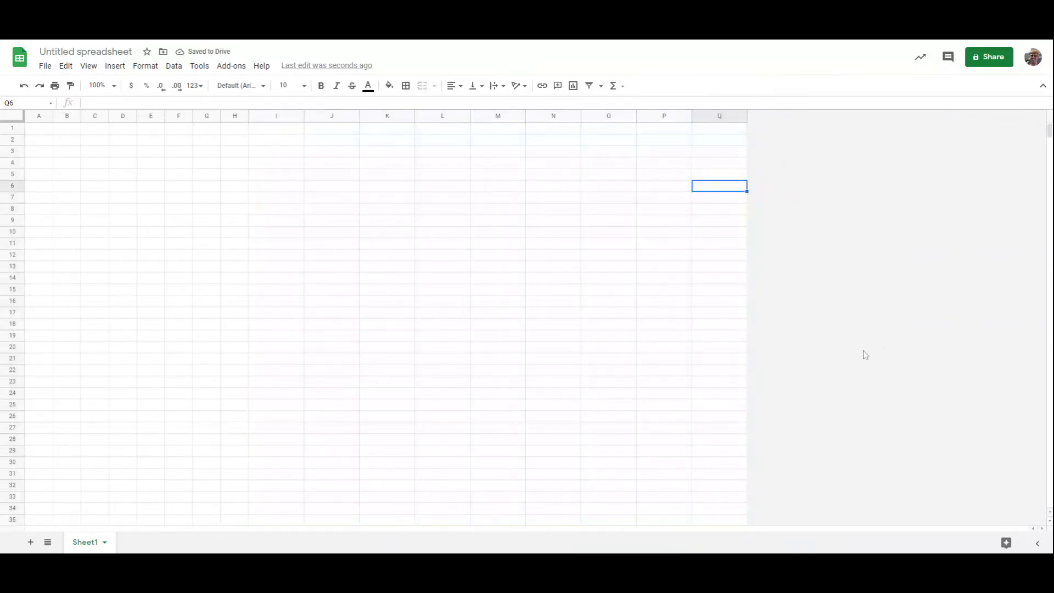
pyautogui.rightClick(731, 122)
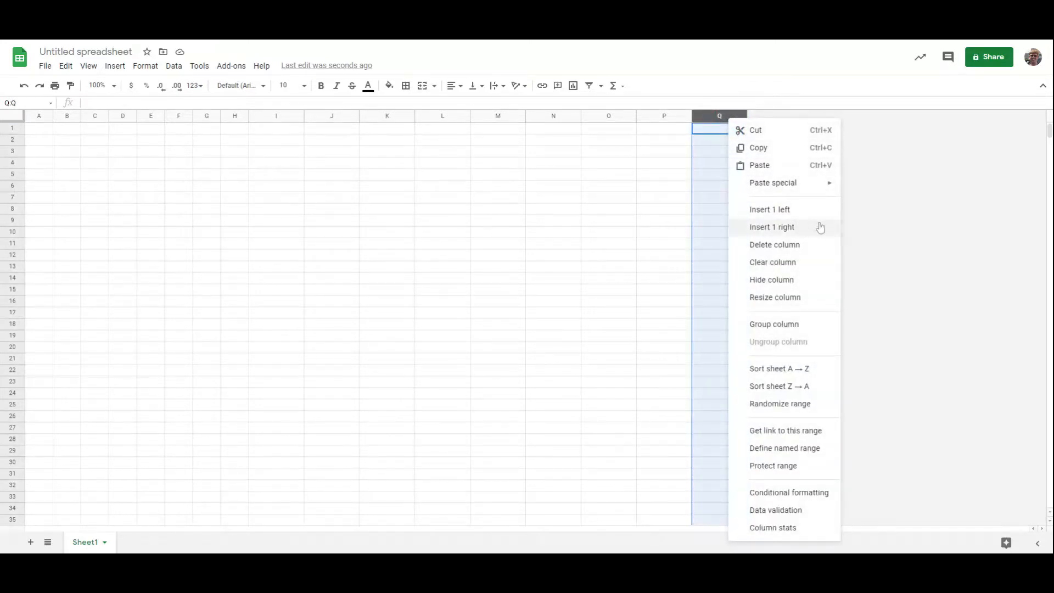
pyautogui.click(877, 212)
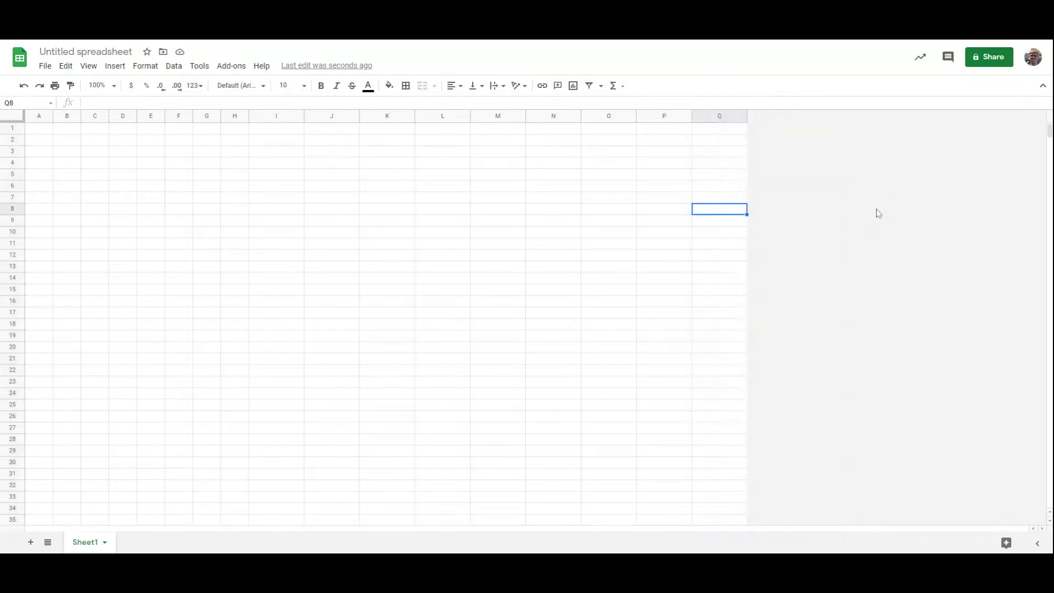
pyautogui.moveTo(296, 116); pyautogui.dragTo(674, 114)
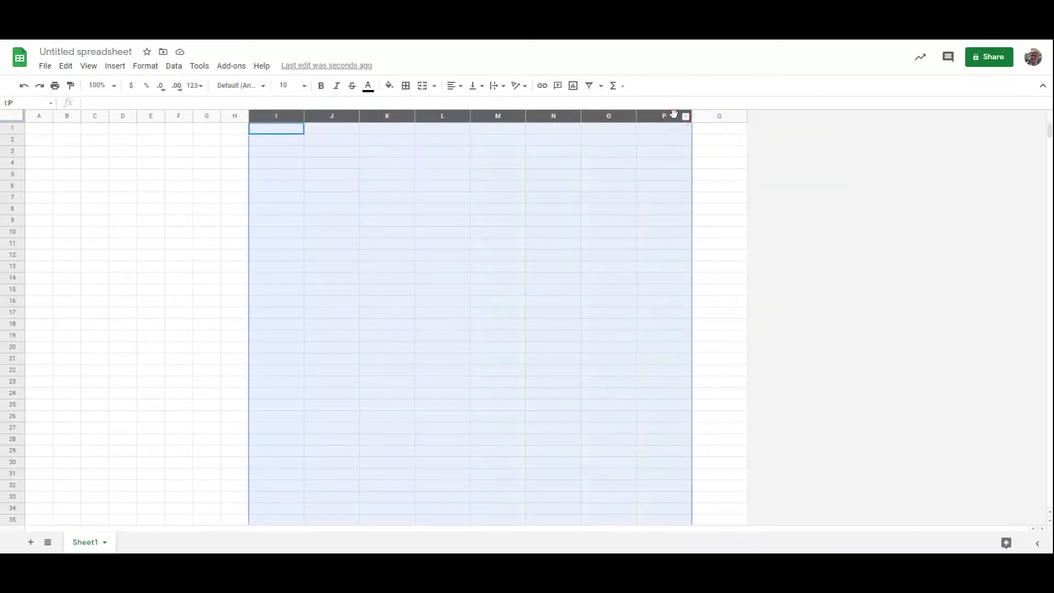
pyautogui.rightClick(674, 114)
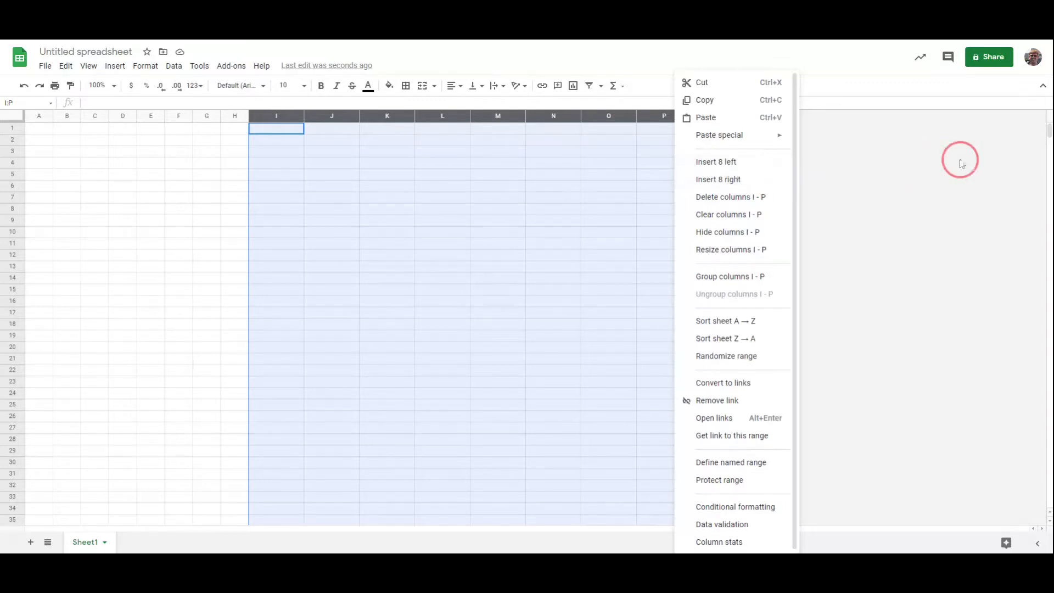
# Insert 17 columns to the right of column Q and another 17 to the left of column R.
pyautogui.hotkey('ctrl', 'a')
pyautogui.rightClick(696, 117)
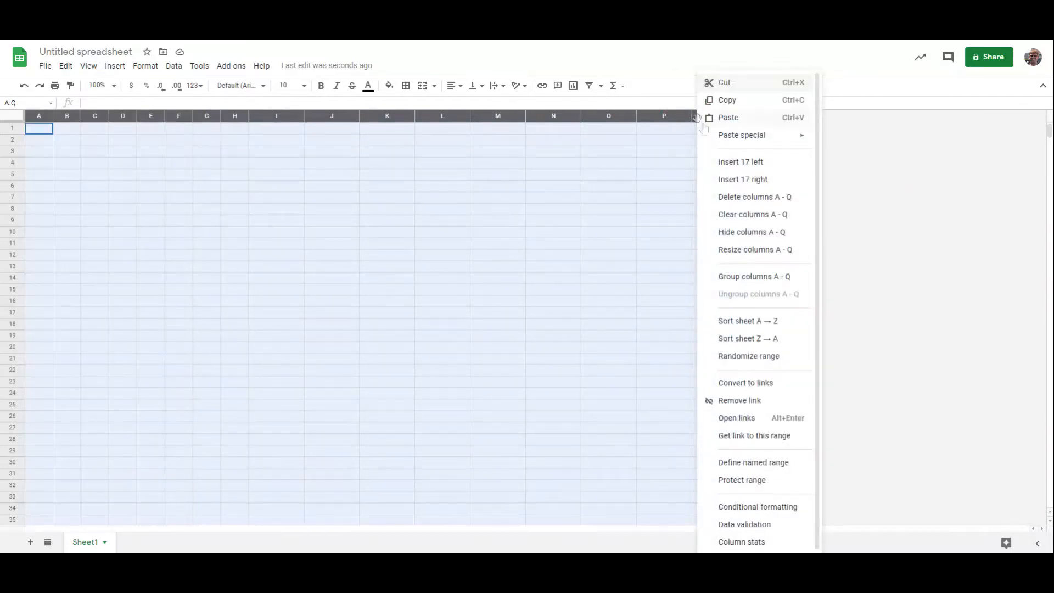
pyautogui.click(758, 179)
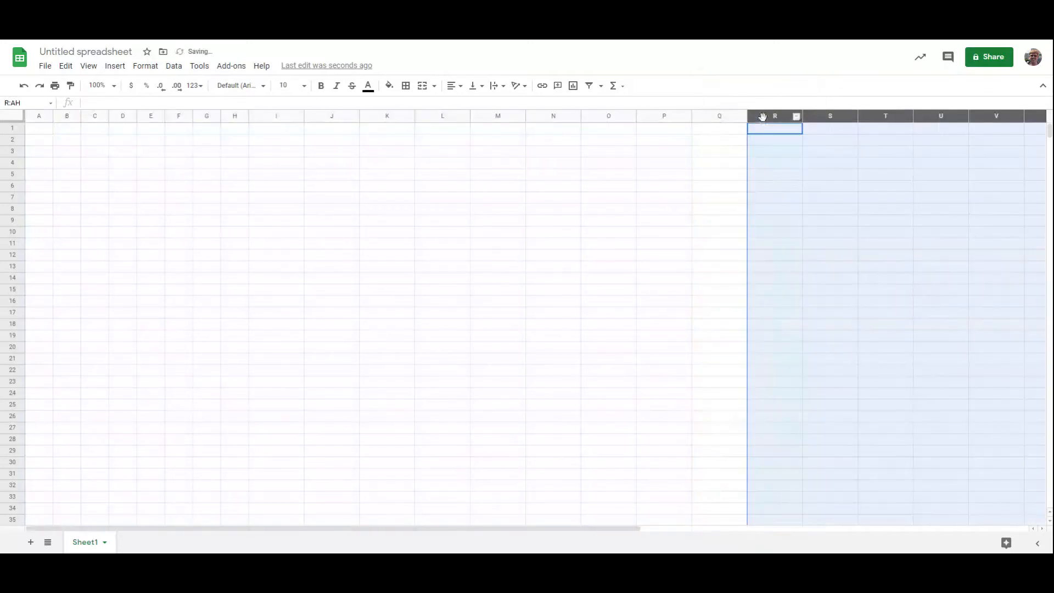
pyautogui.rightClick(763, 117)
pyautogui.click(797, 159)
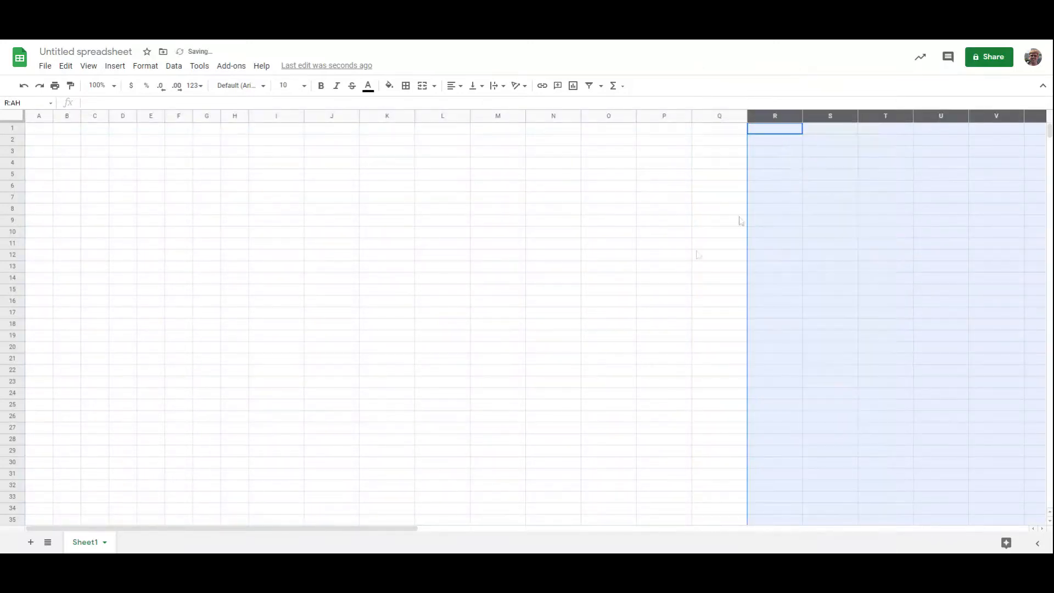
pyautogui.moveTo(409, 529); pyautogui.dragTo(642, 527)
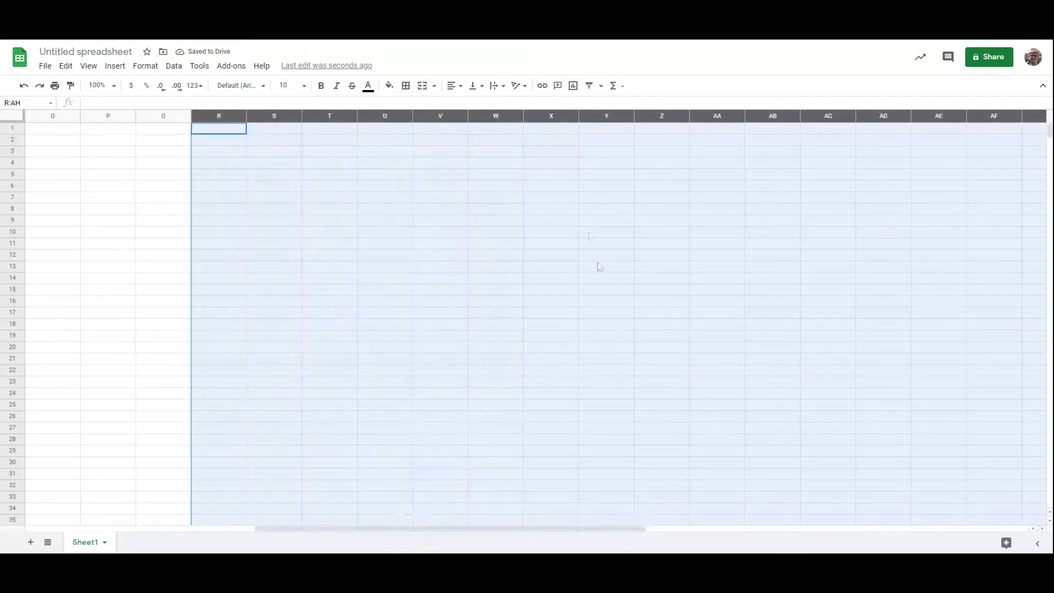
pyautogui.click(661, 140)
pyautogui.click(662, 114)
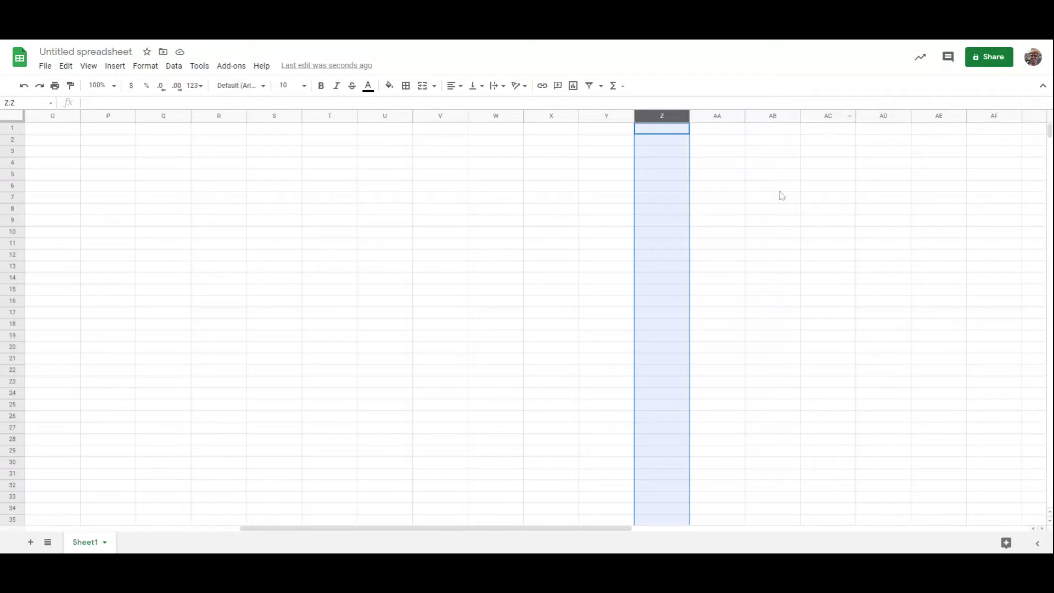
pyautogui.moveTo(600, 529); pyautogui.dragTo(1019, 525)
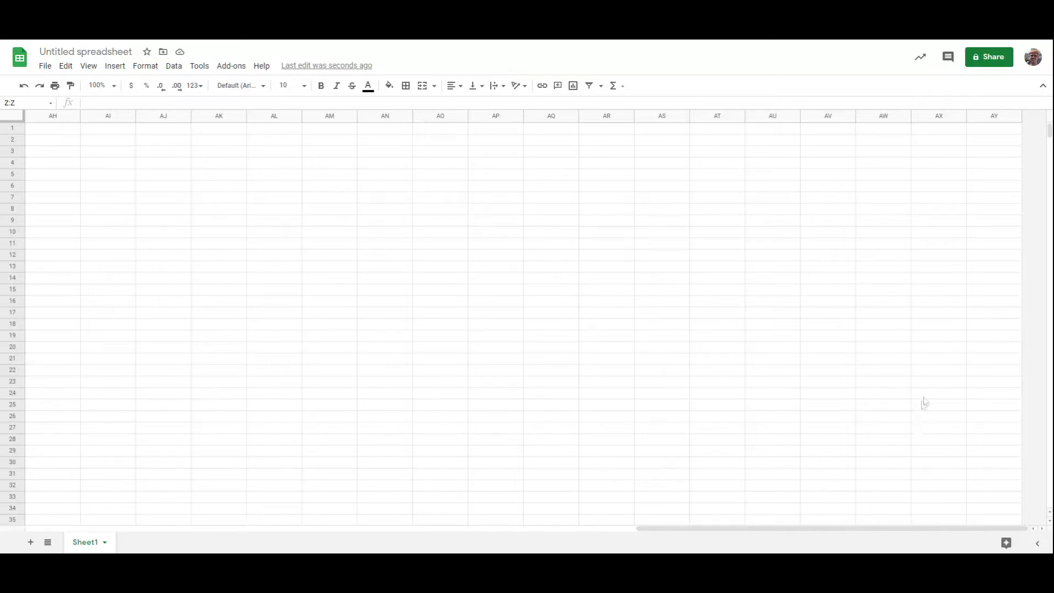
pyautogui.rightClick(14, 129)
pyautogui.click(109, 308)
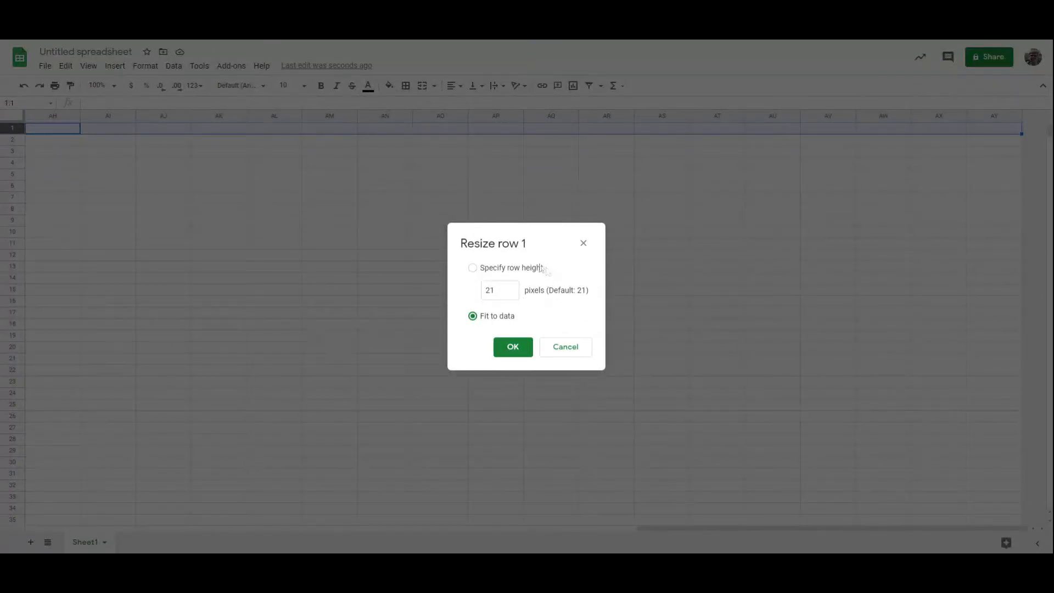
pyautogui.click(557, 344)
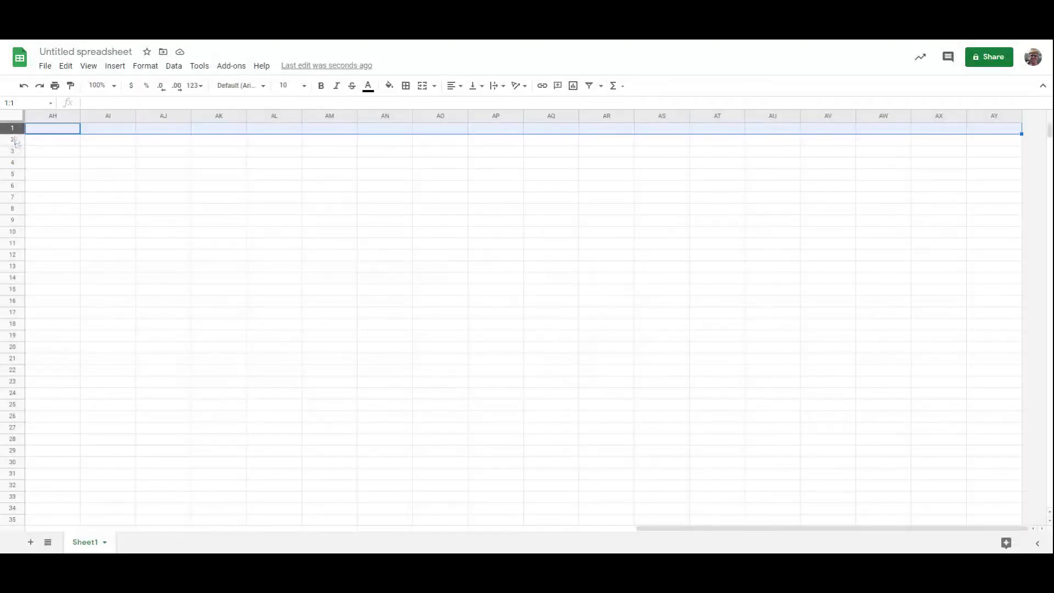
# Increase the height of row 2 to about eight times the default row height.
pyautogui.moveTo(11, 145); pyautogui.dragTo(11, 227)
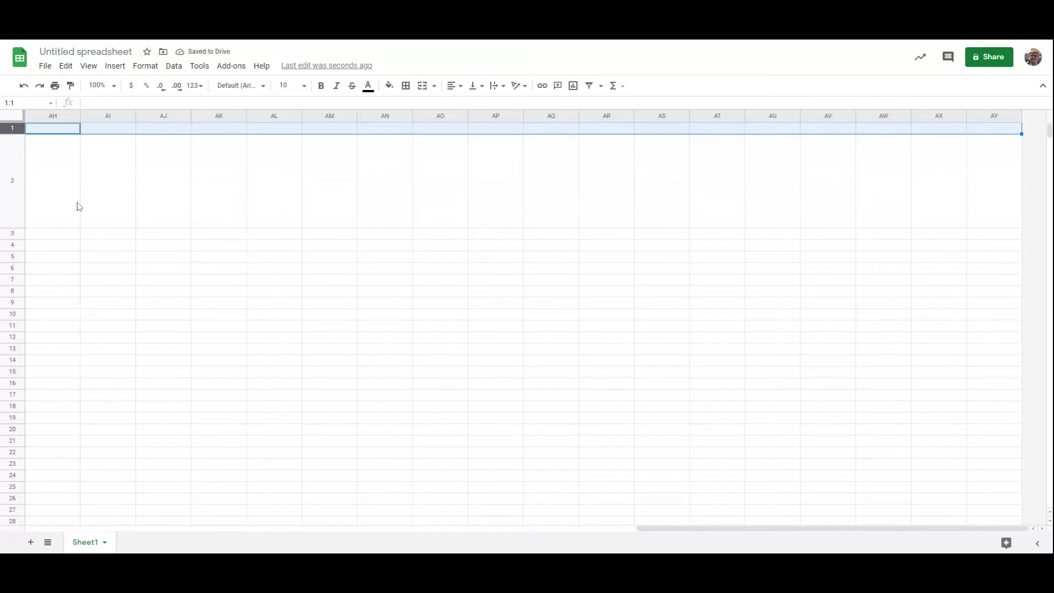
pyautogui.moveTo(1049, 132); pyautogui.dragTo(1050, 501)
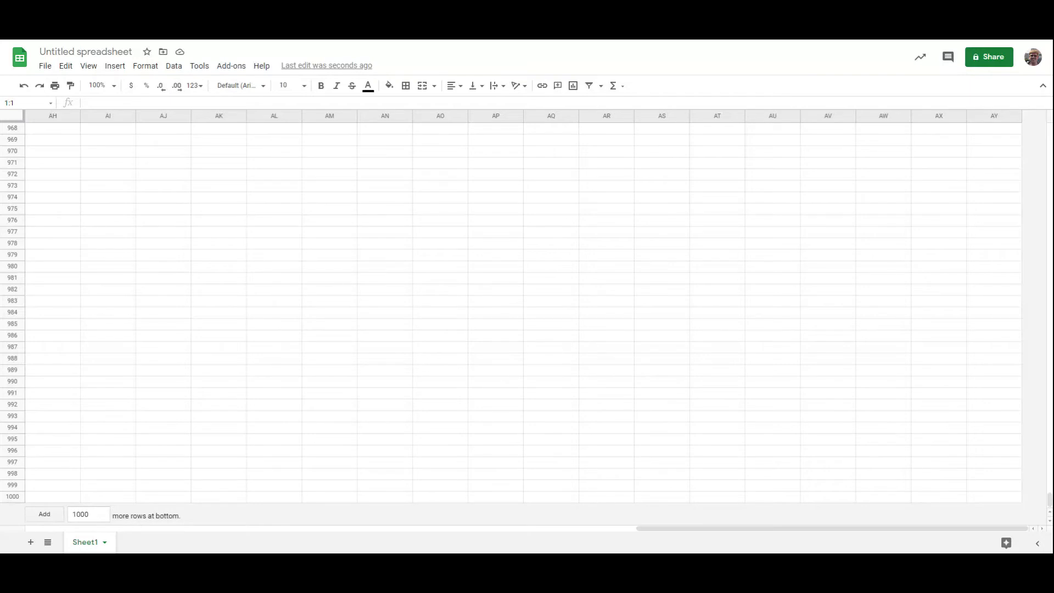
# Add a second sheet to the spreadsheet and color its tab bright green.
pyautogui.click(31, 543)
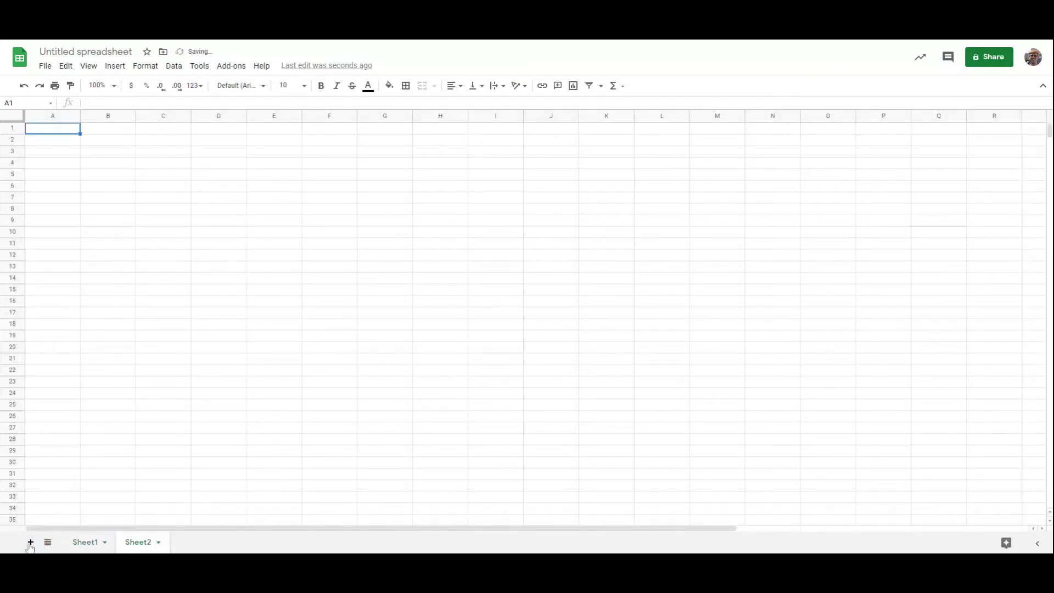
pyautogui.click(159, 543)
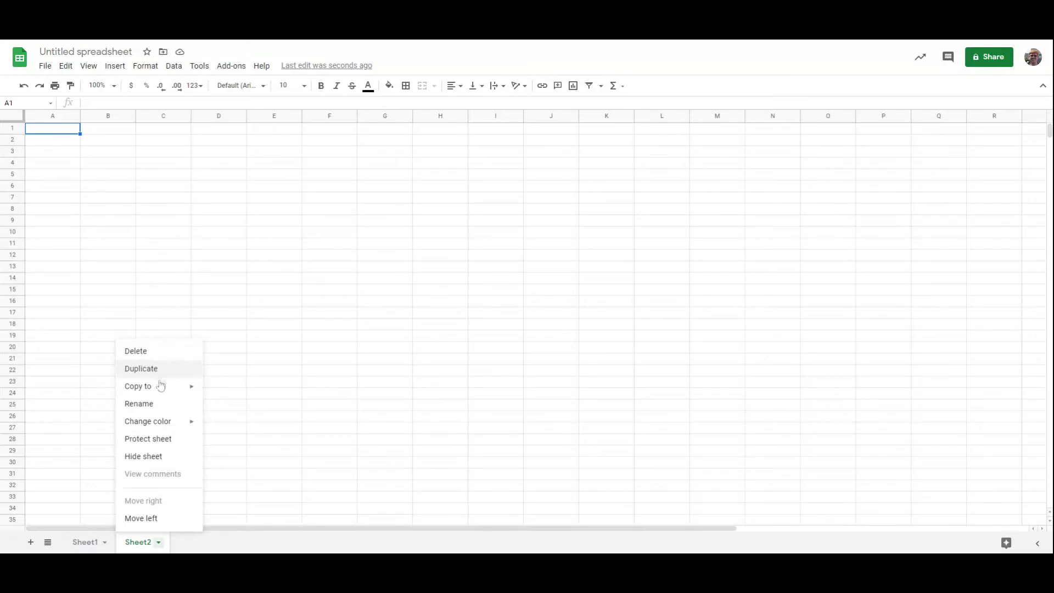
pyautogui.moveTo(161, 392)
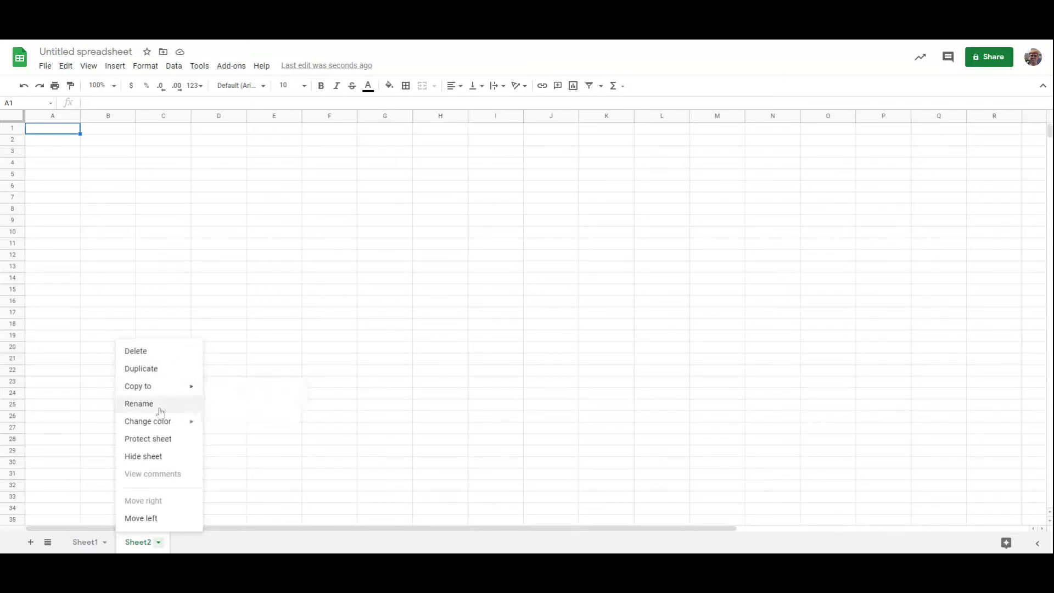
pyautogui.moveTo(167, 427)
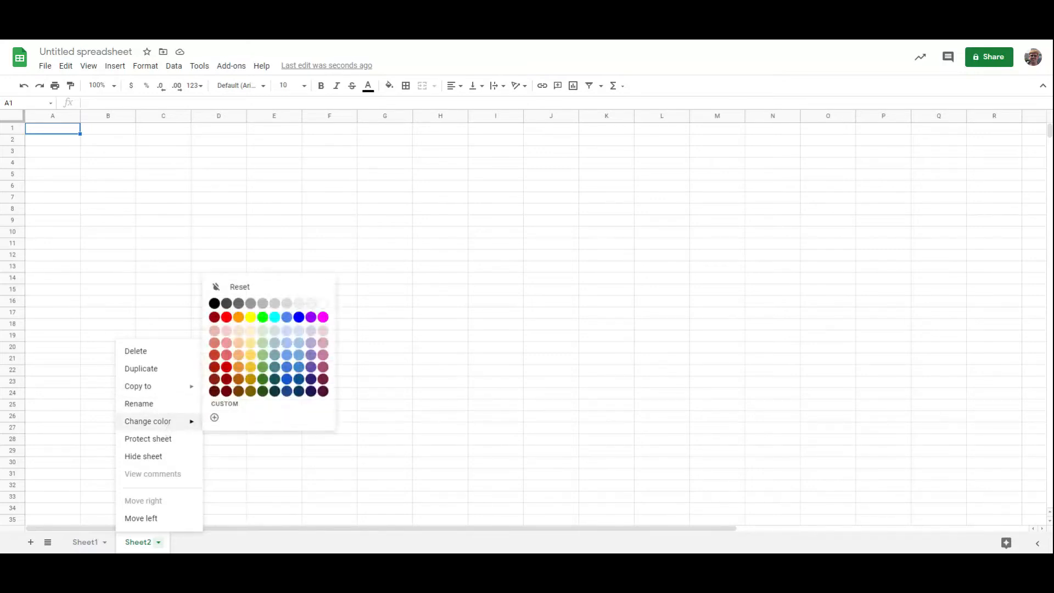
pyautogui.click(263, 317)
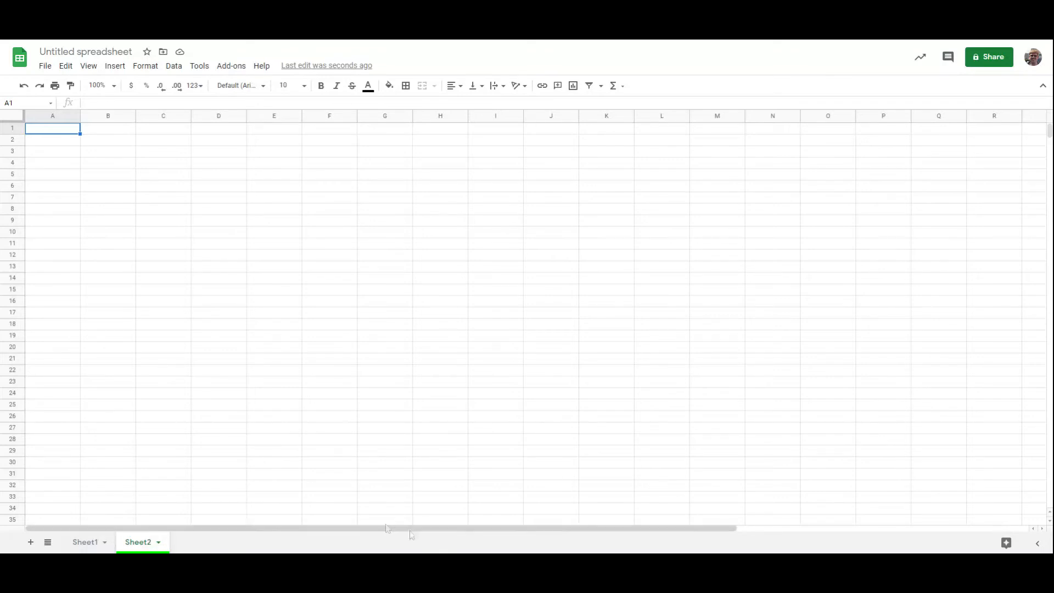
# Add two more sheets and reorder the tabs as Sheet3, Sheet2, Sheet4, Sheet1.
pyautogui.click(158, 542)
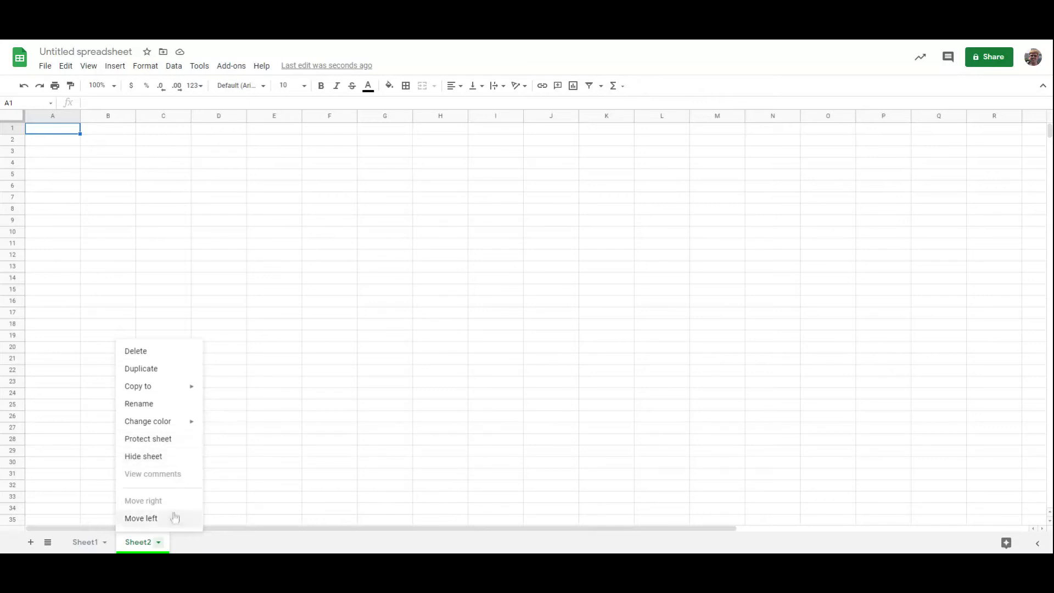
pyautogui.click(205, 538)
pyautogui.click(31, 542)
pyautogui.click(30, 542)
pyautogui.moveTo(144, 542); pyautogui.dragTo(207, 541)
pyautogui.moveTo(96, 548); pyautogui.dragTo(283, 542)
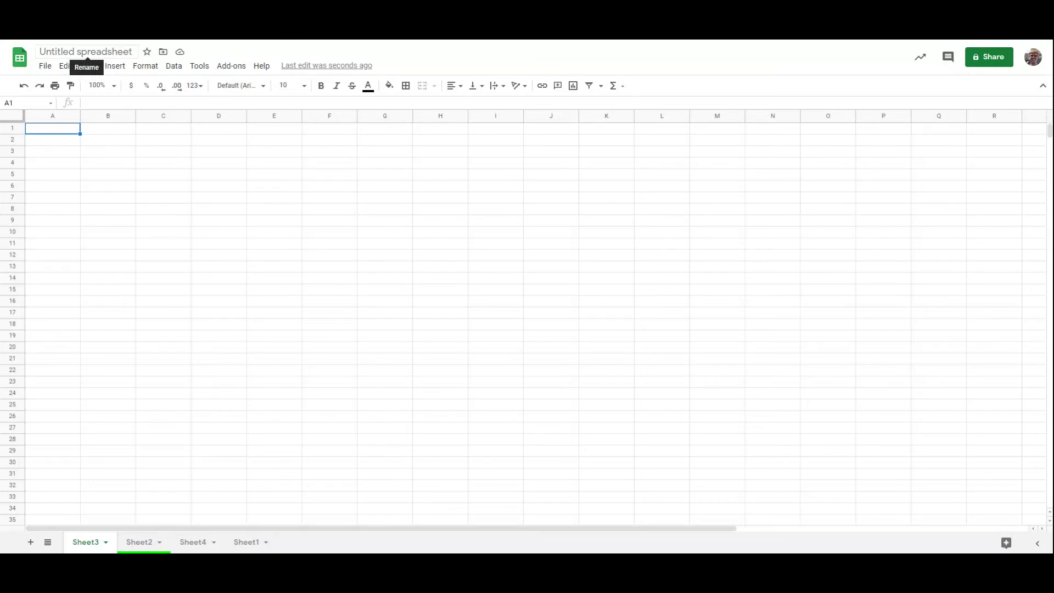
# Rename the spreadsheet file as "Renamed Spreadsheet".
pyautogui.click(86, 51)
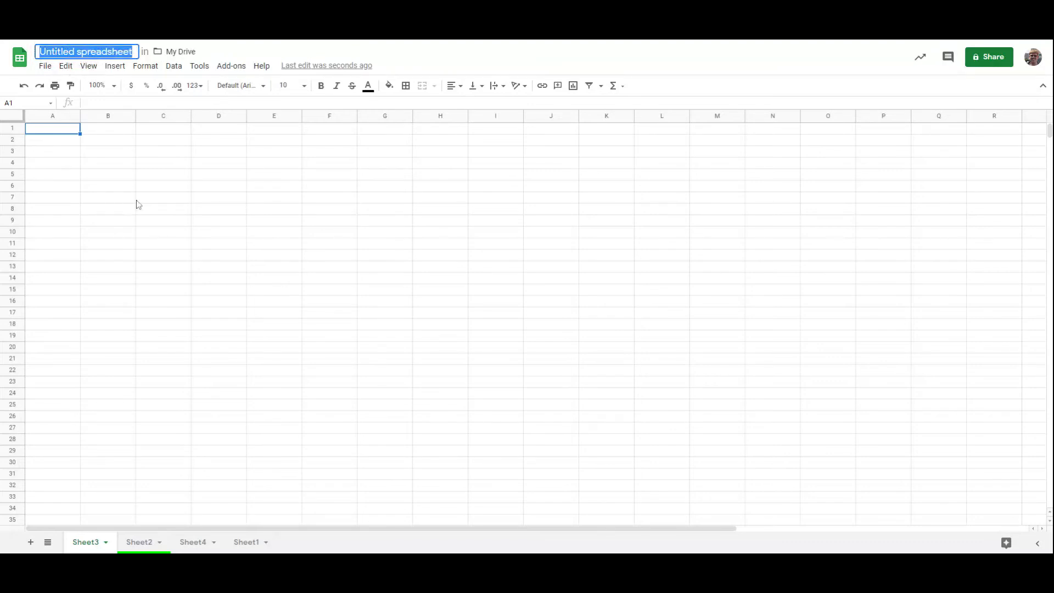
pyautogui.write('Rena')
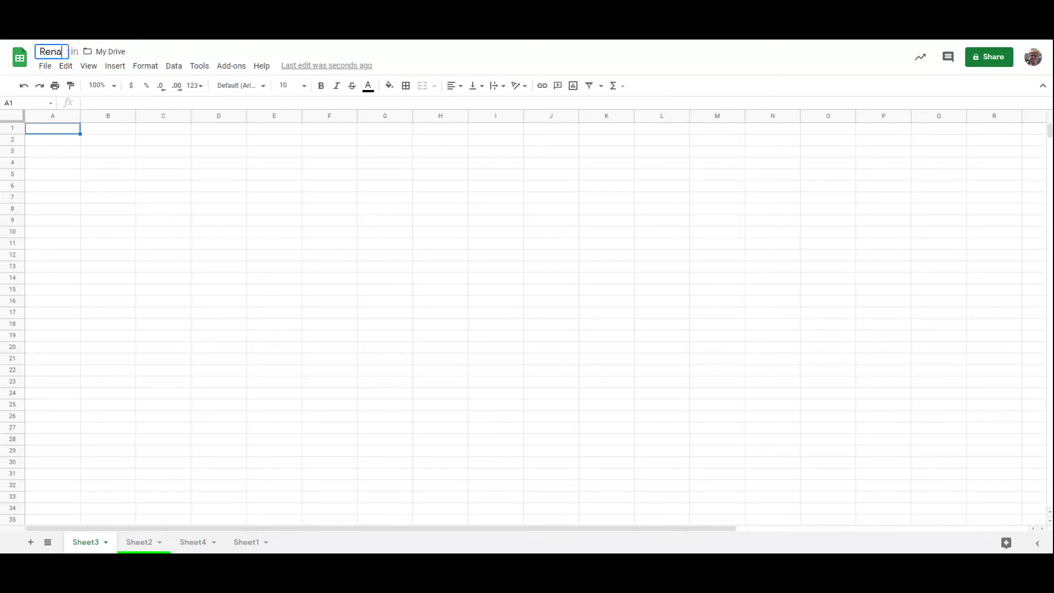
pyautogui.write('med Spreadsheet')
pyautogui.press('Return')
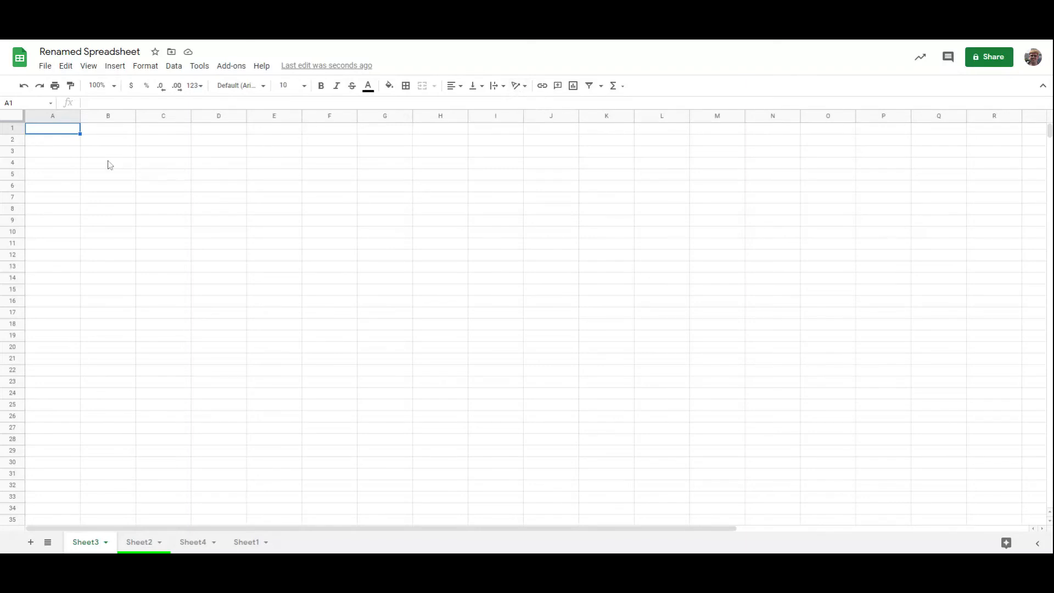
# Enter the date 2/15/2021 in cell A1 of Sheet3 and select that cell again.
pyautogui.write('2/15/2021')
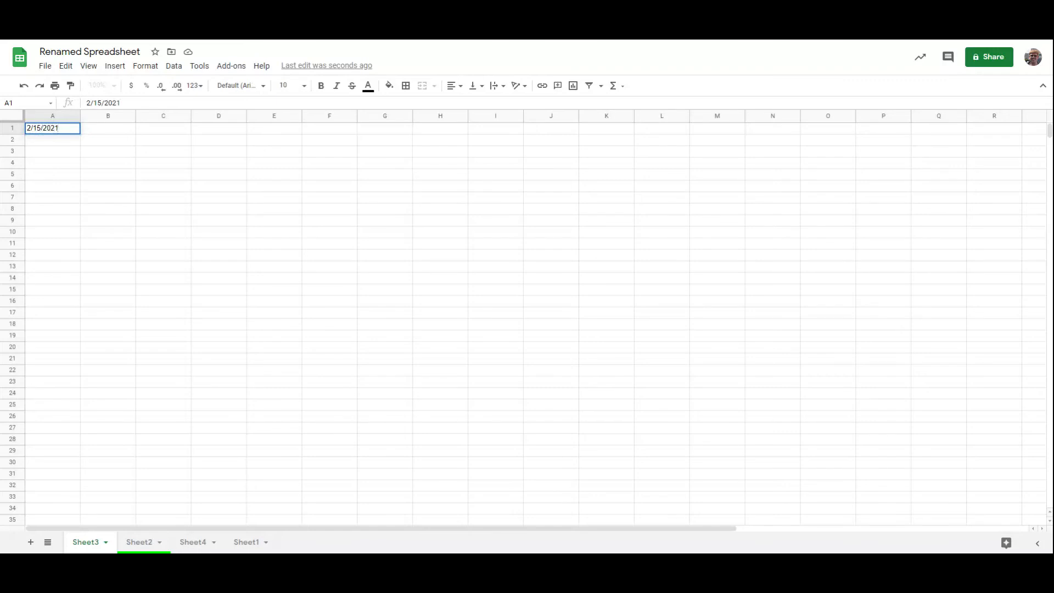
pyautogui.press('Return')
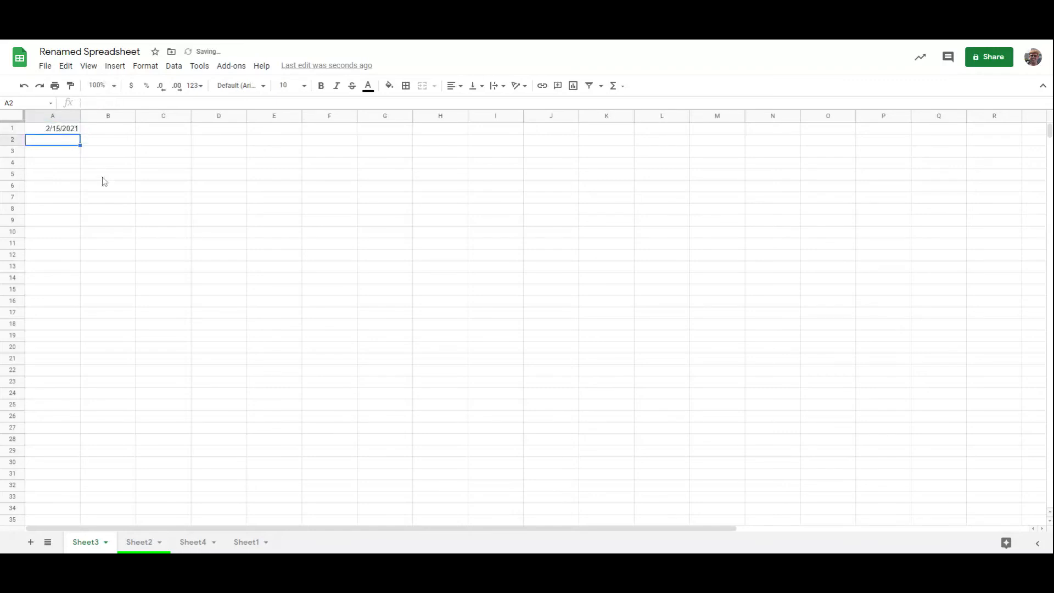
pyautogui.click(75, 132)
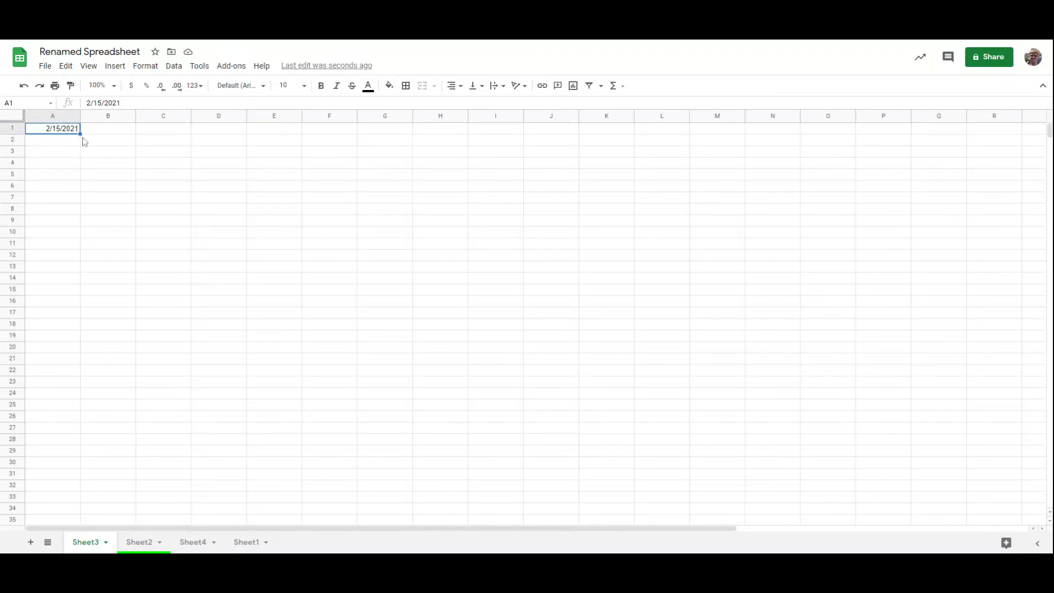
# Fill the date series from A1 down through A10, and move the filled dates to C4:C13.
pyautogui.moveTo(80, 134); pyautogui.dragTo(82, 246)
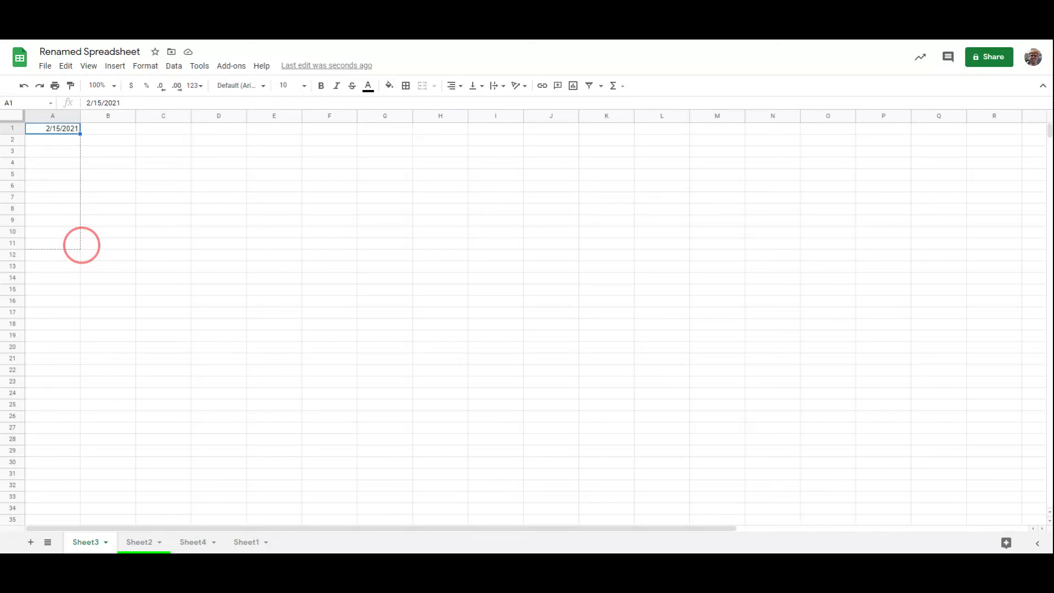
pyautogui.moveTo(81, 245); pyautogui.dragTo(81, 238)
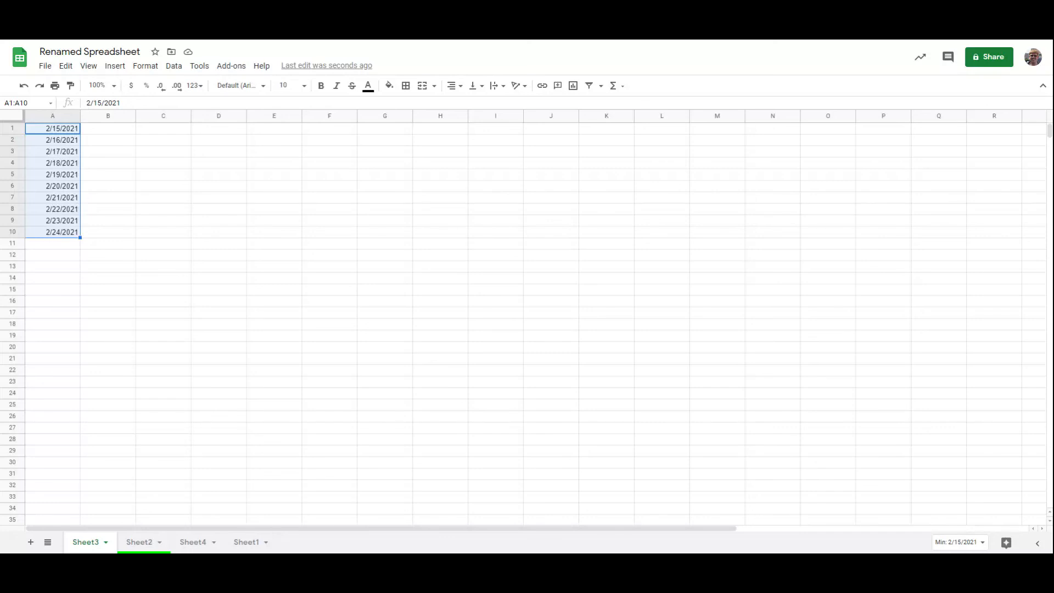
pyautogui.moveTo(80, 207); pyautogui.dragTo(176, 249)
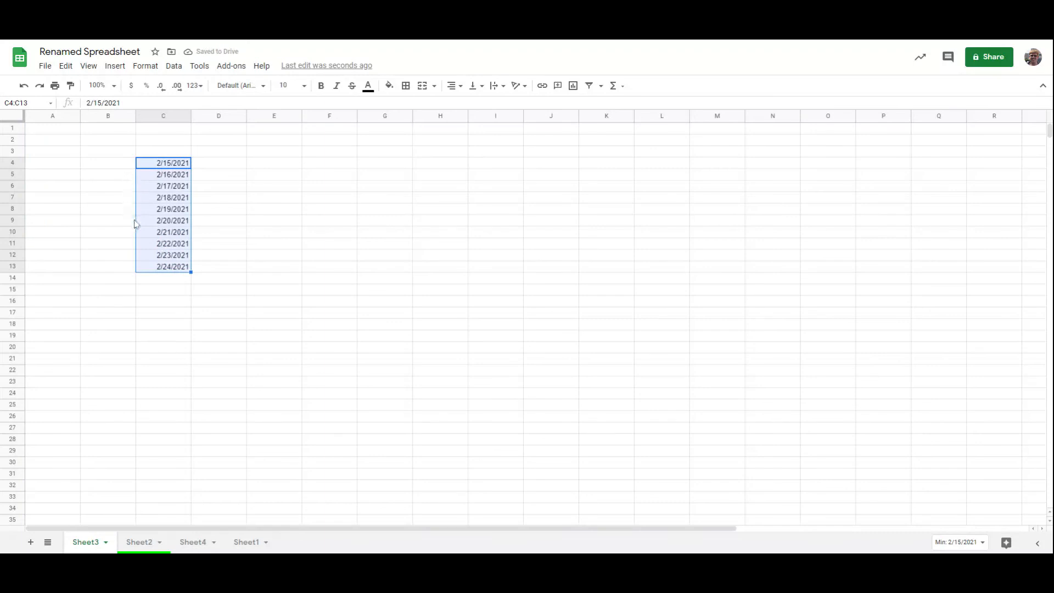
pyautogui.click(167, 213)
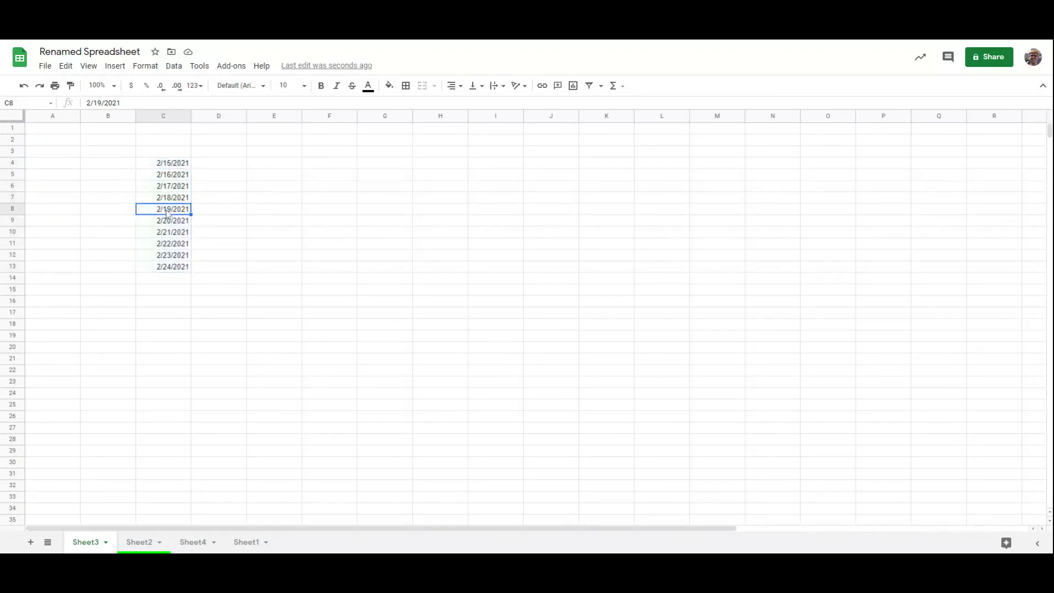
pyautogui.rightClick(166, 210)
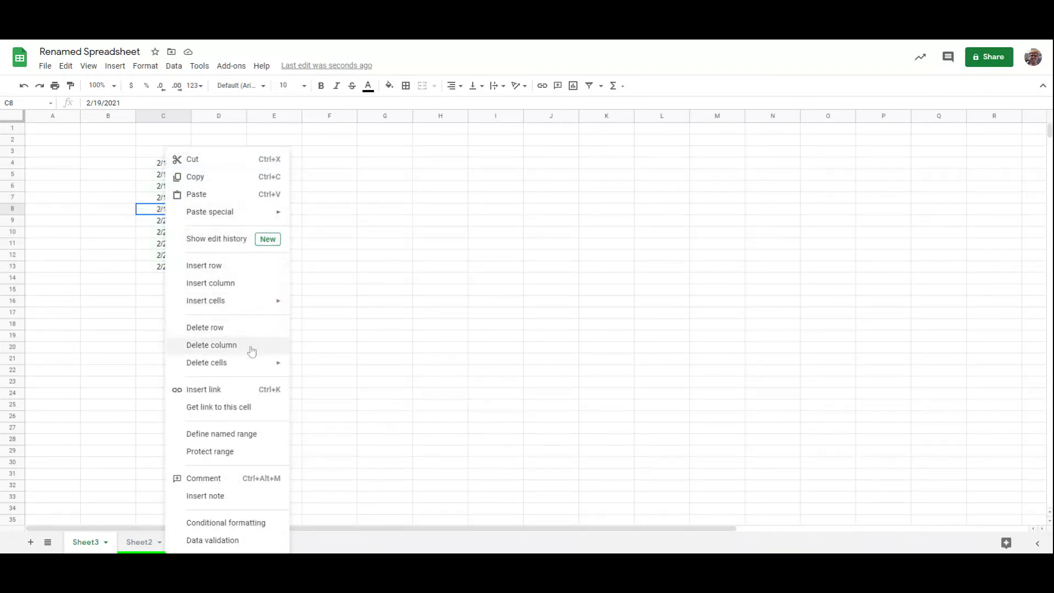
pyautogui.moveTo(251, 366)
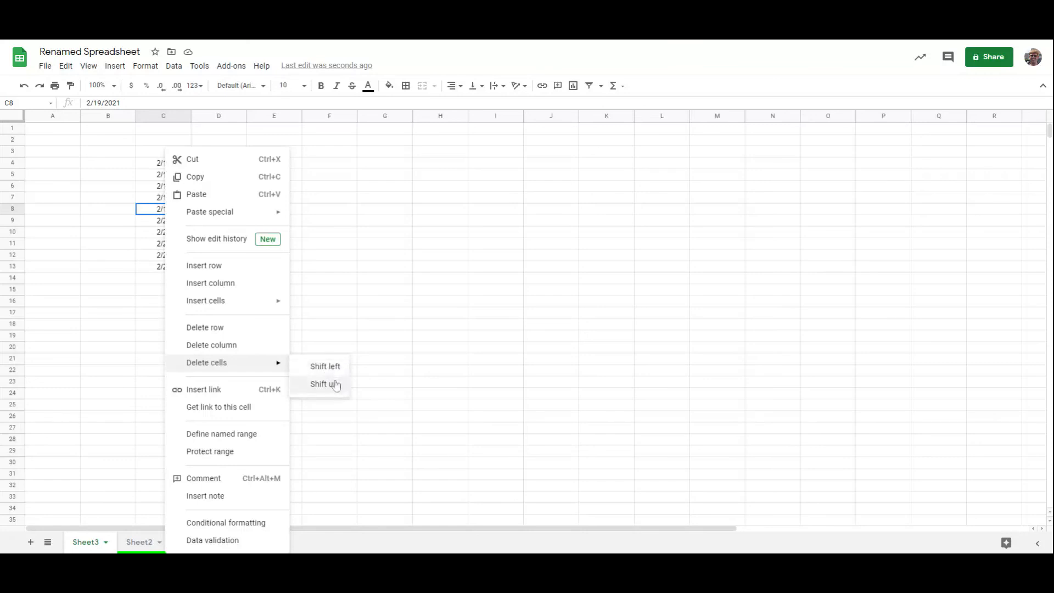
pyautogui.click(403, 270)
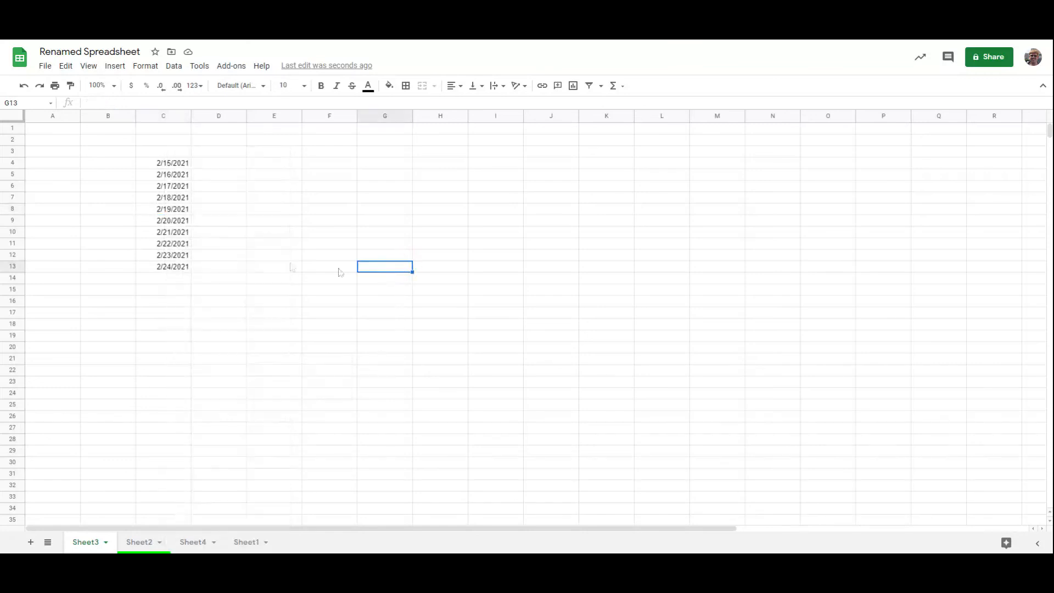
# Clear the date 2/19/2021 from cell C8, leaving the surrounding cells in place.
pyautogui.click(183, 210)
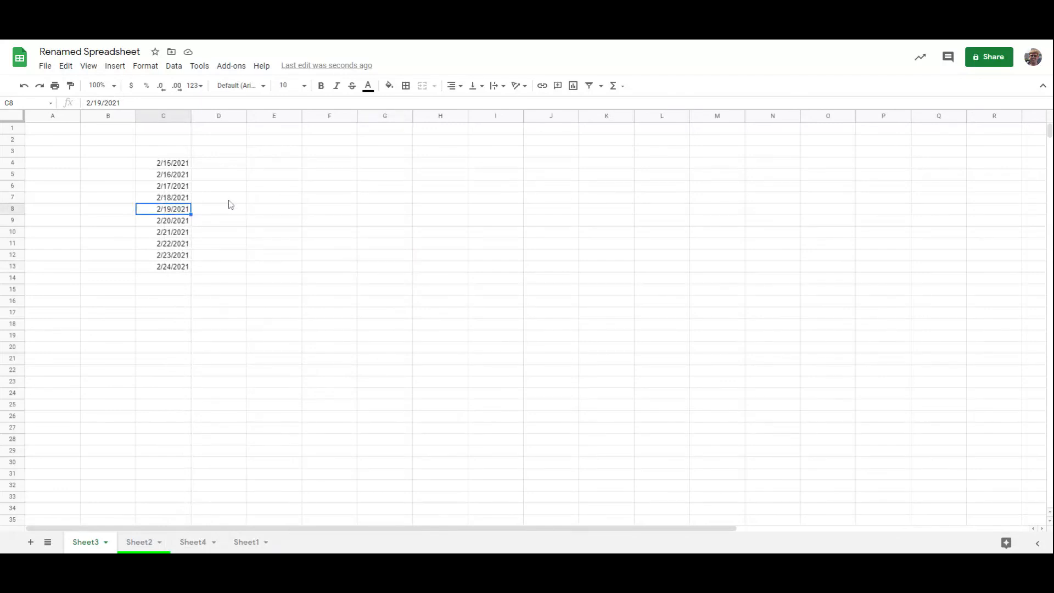
pyautogui.press('Delete')
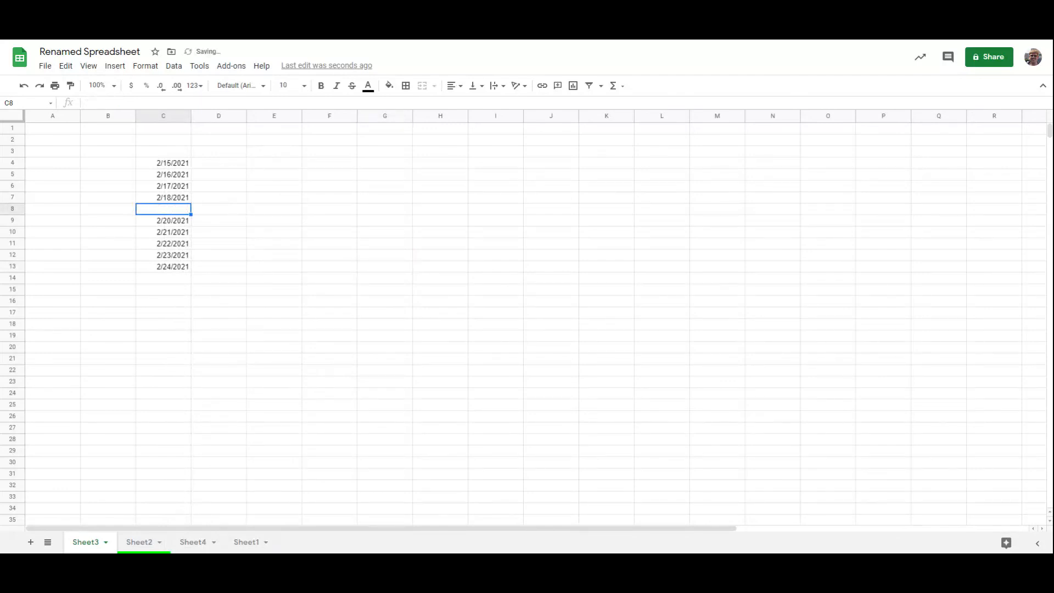